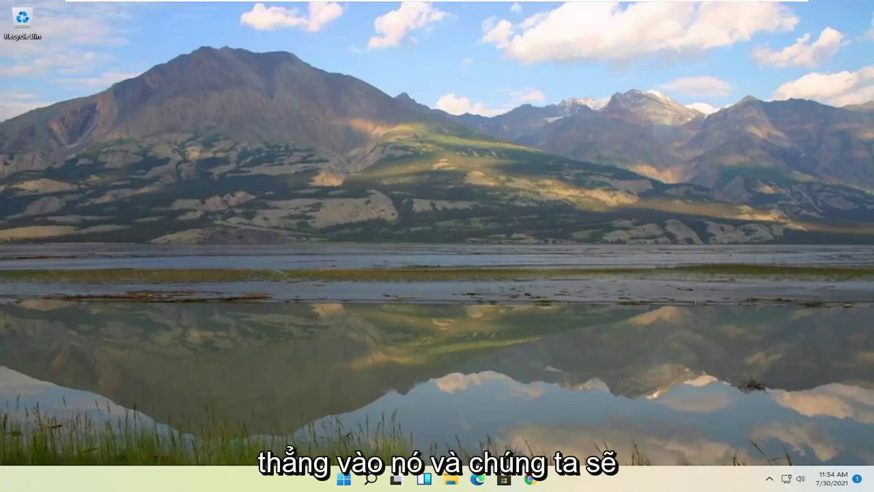
# Search for 'registry editor', run it as administrator, and approve the UAC prompt
pyautogui.click(344, 481)
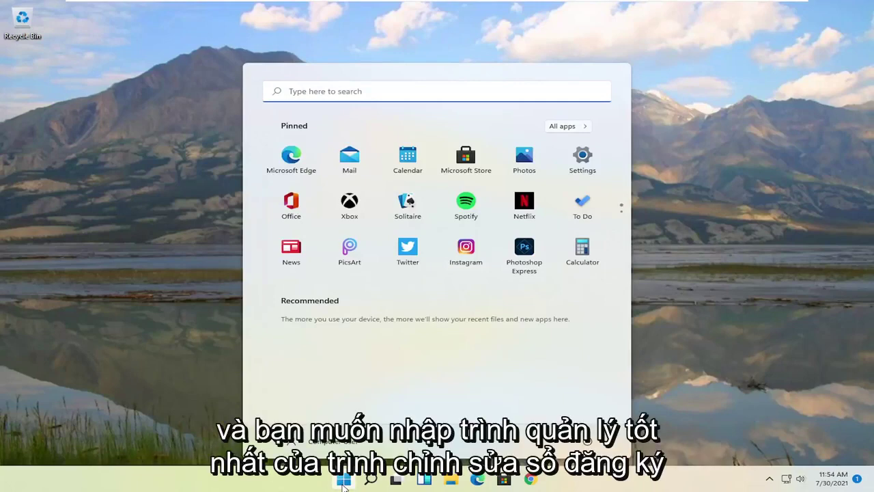
pyautogui.write('registry editor')
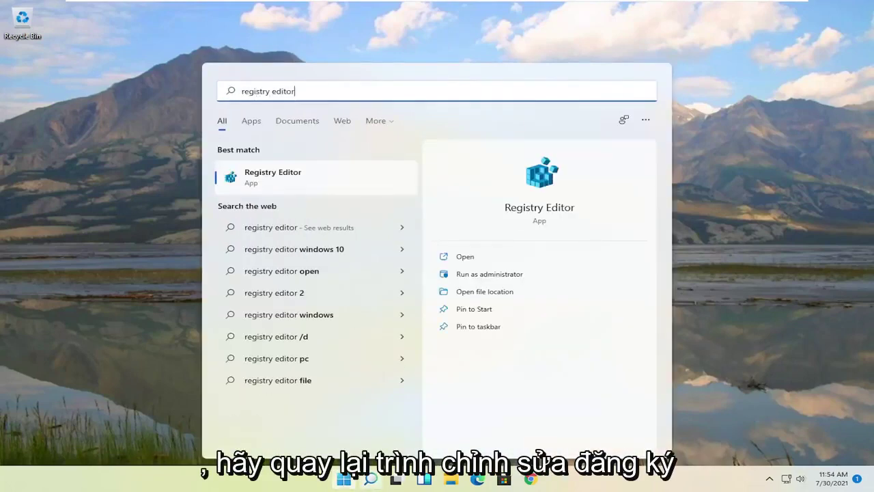
pyautogui.rightClick(249, 179)
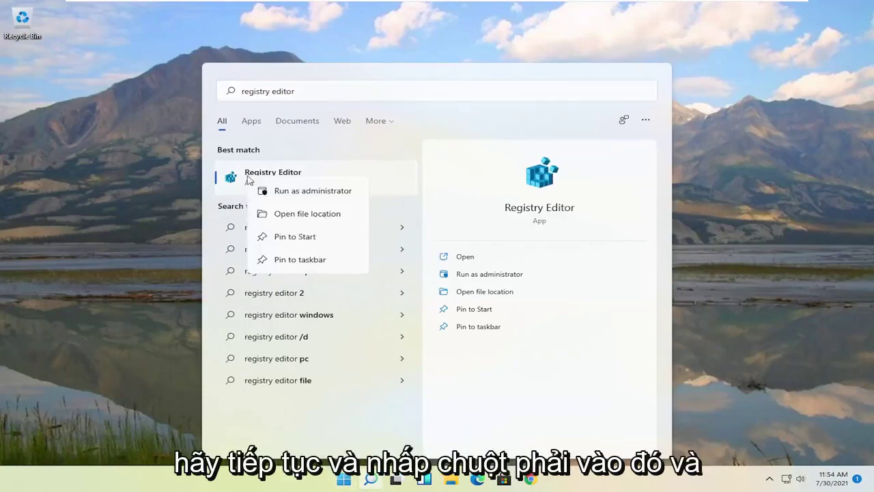
pyautogui.click(313, 191)
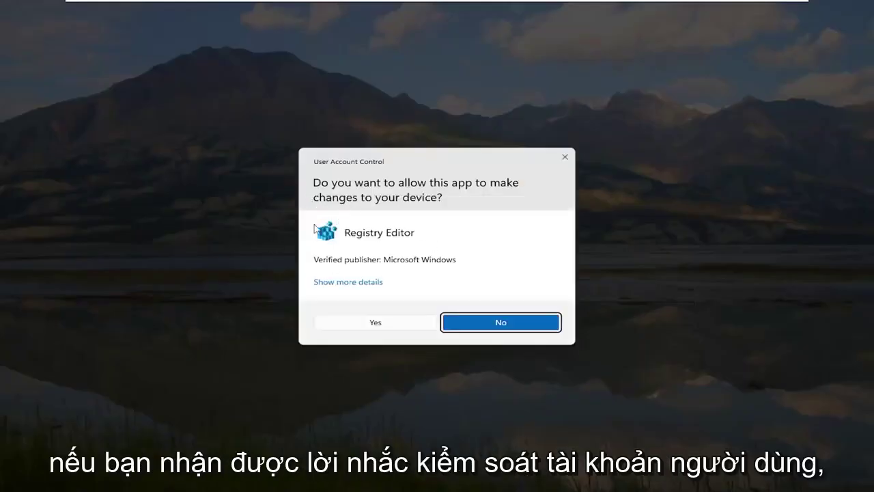
pyautogui.click(379, 326)
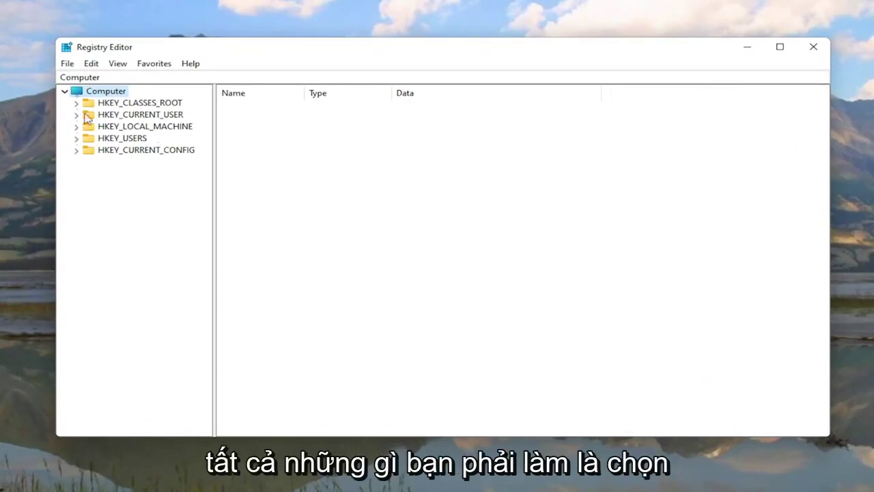
pyautogui.click(67, 64)
pyautogui.click(78, 93)
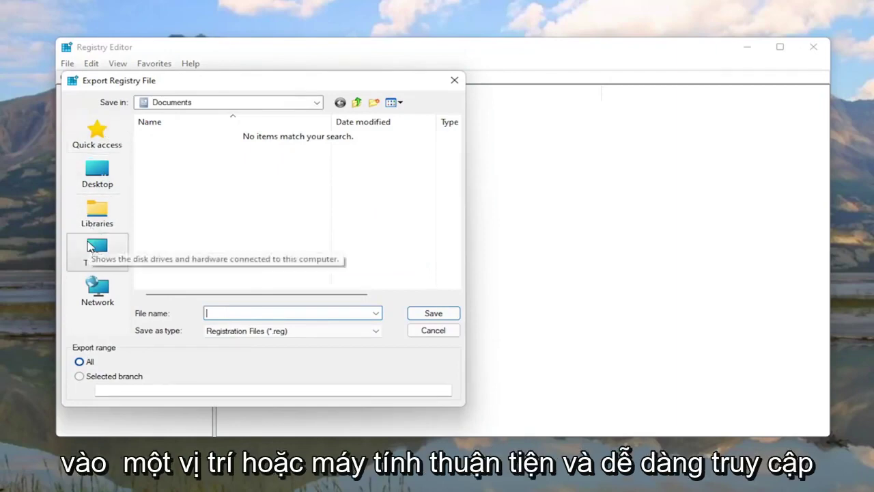
pyautogui.click(97, 172)
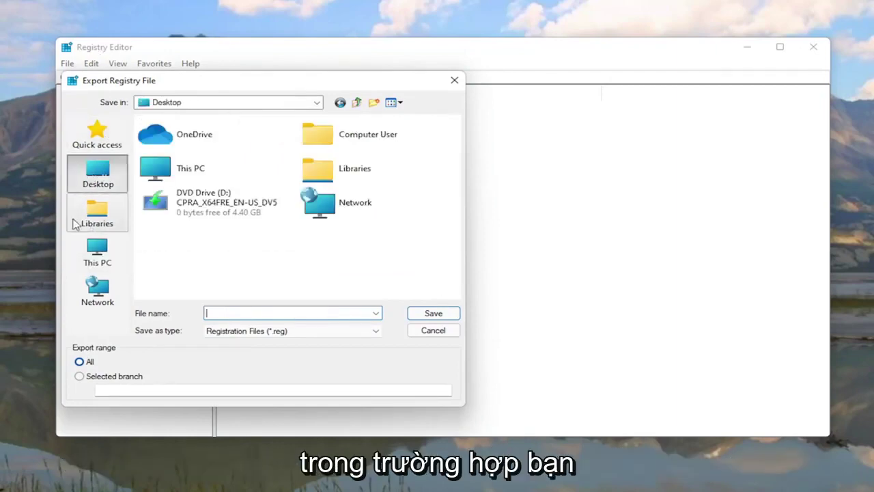
pyautogui.click(434, 329)
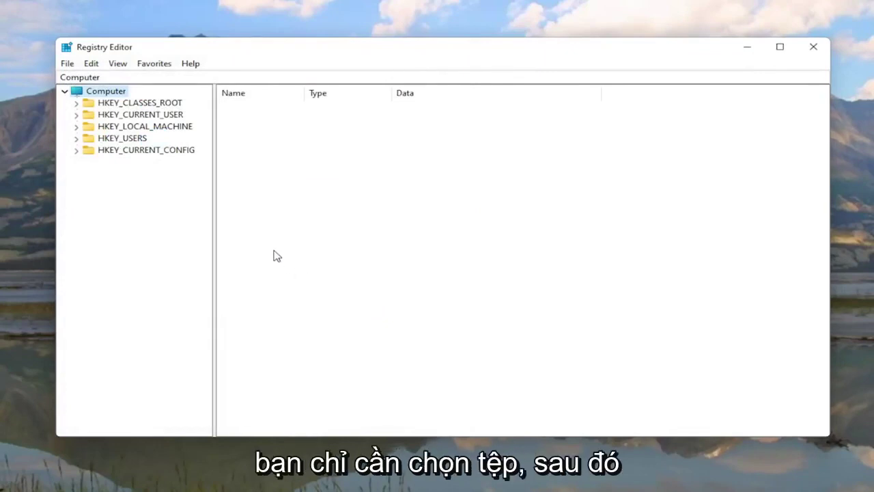
pyautogui.click(66, 63)
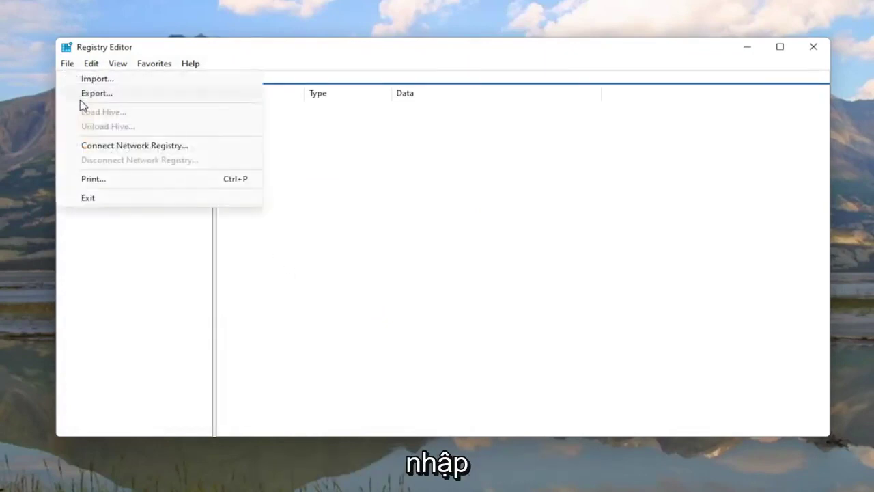
pyautogui.click(85, 79)
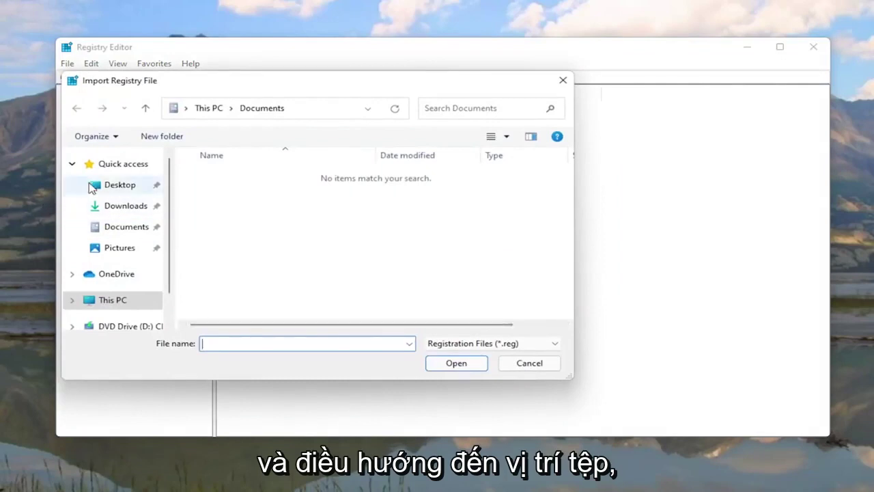
pyautogui.click(96, 186)
pyautogui.click(539, 367)
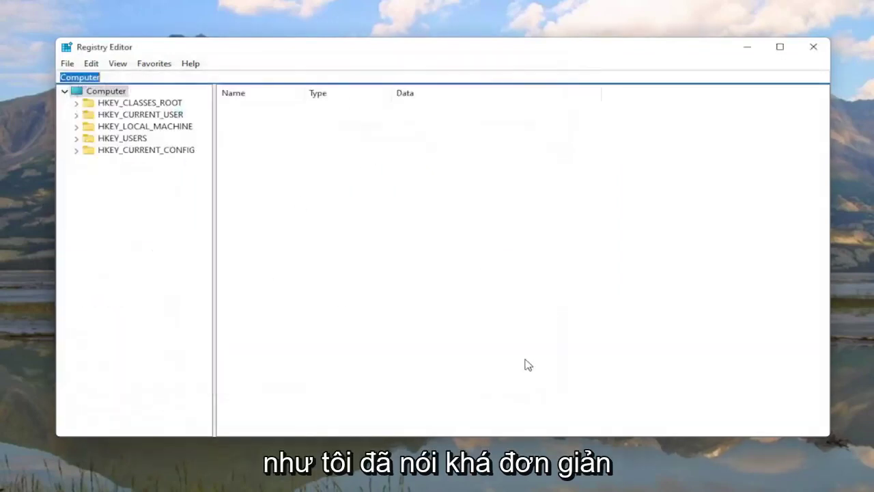
# Expand HKEY_LOCAL_MACHINE > SYSTEM > ControlSet001 > Services and select the Ndu key
pyautogui.click(167, 261)
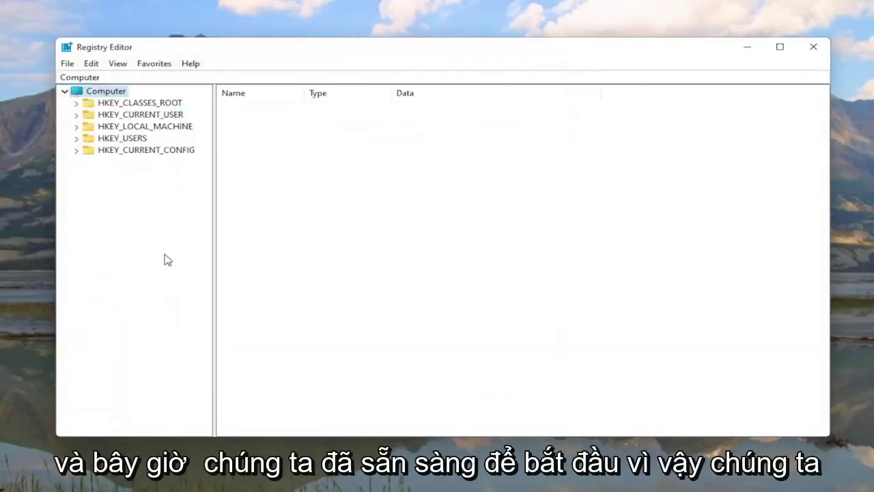
pyautogui.click(142, 128)
pyautogui.doubleClick(145, 128)
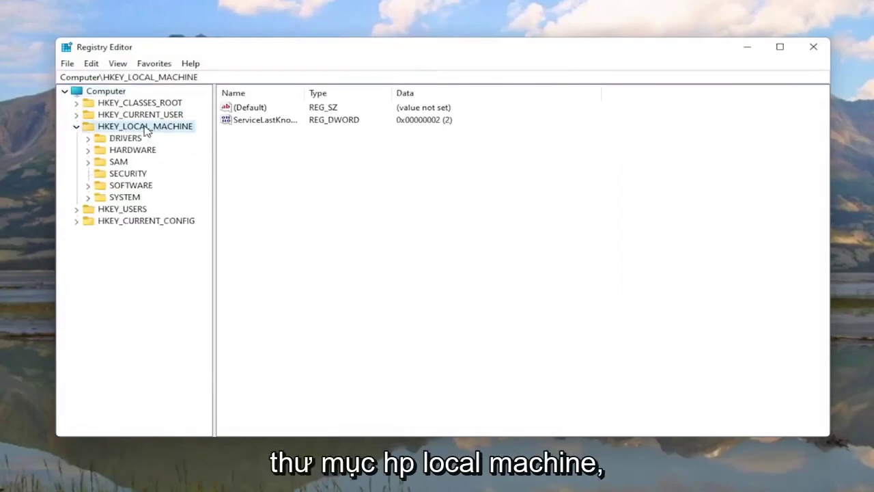
pyautogui.doubleClick(113, 197)
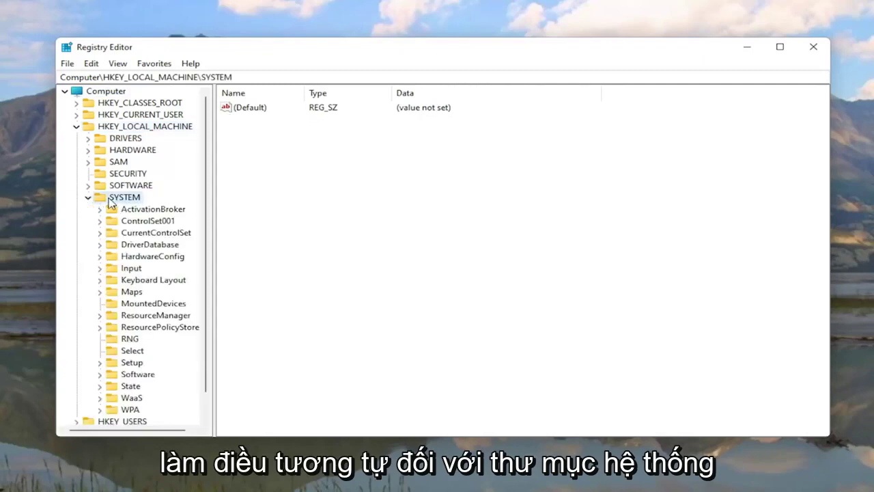
pyautogui.doubleClick(147, 223)
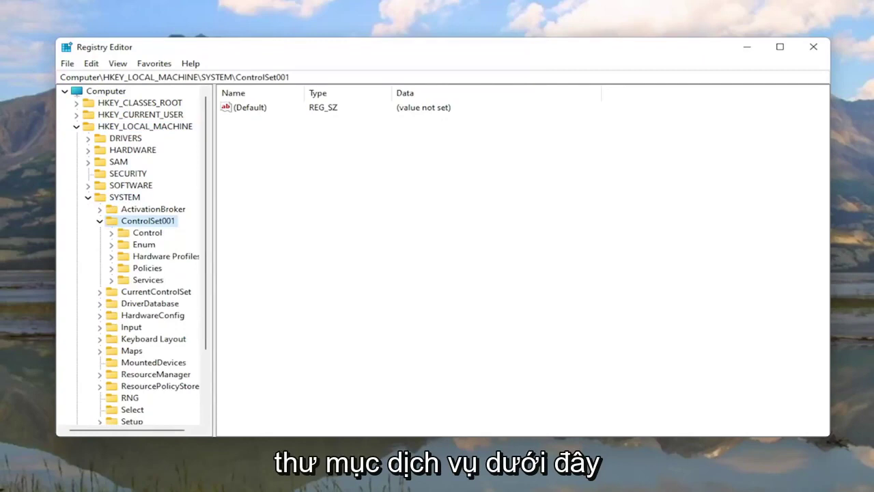
pyautogui.doubleClick(147, 280)
pyautogui.scroll(-20, 141, 286)
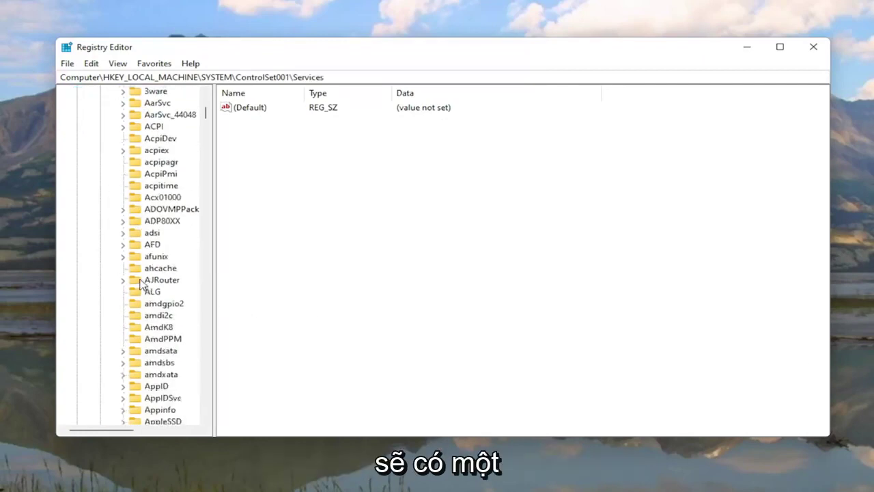
pyautogui.scroll(-20, 141, 285)
pyautogui.scroll(-20, 146, 286)
pyautogui.scroll(-20, 151, 331)
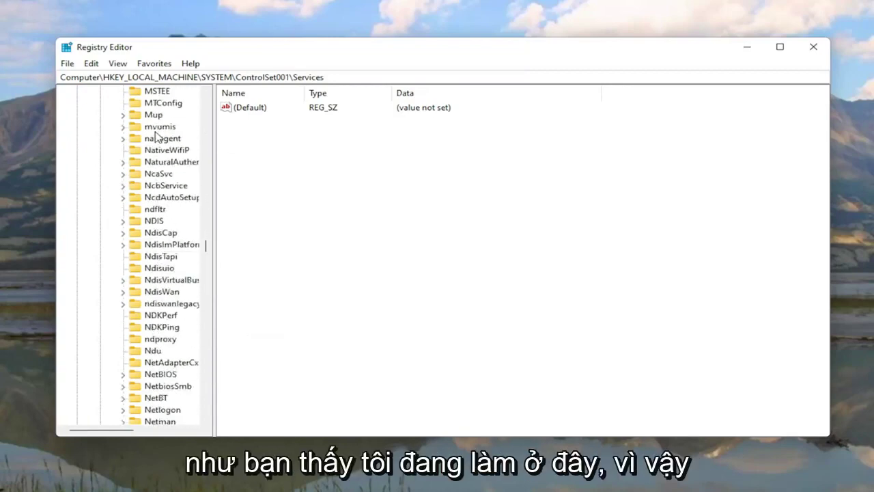
pyautogui.click(155, 352)
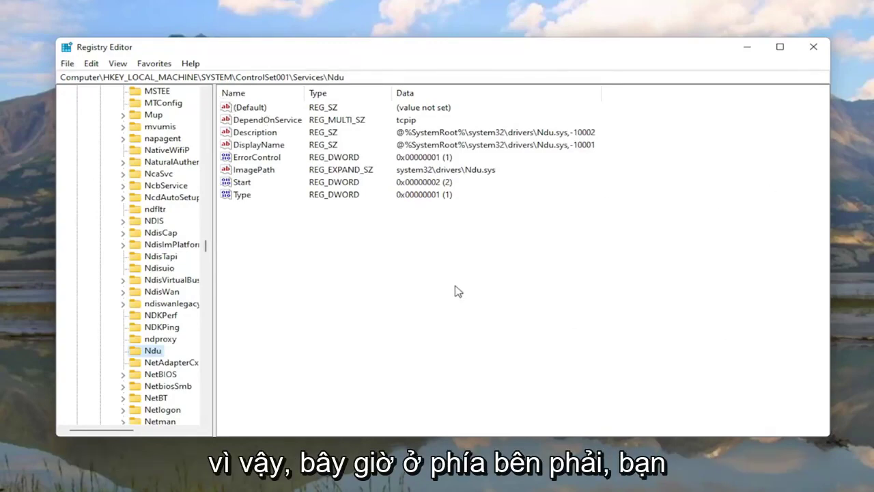
# Change the Ndu service's Start value from 2 to 4
pyautogui.click(240, 183)
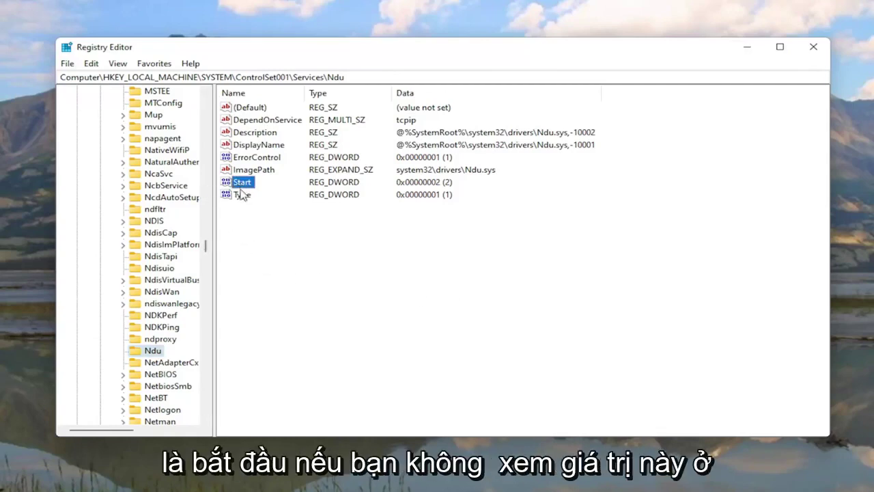
pyautogui.rightClick(273, 240)
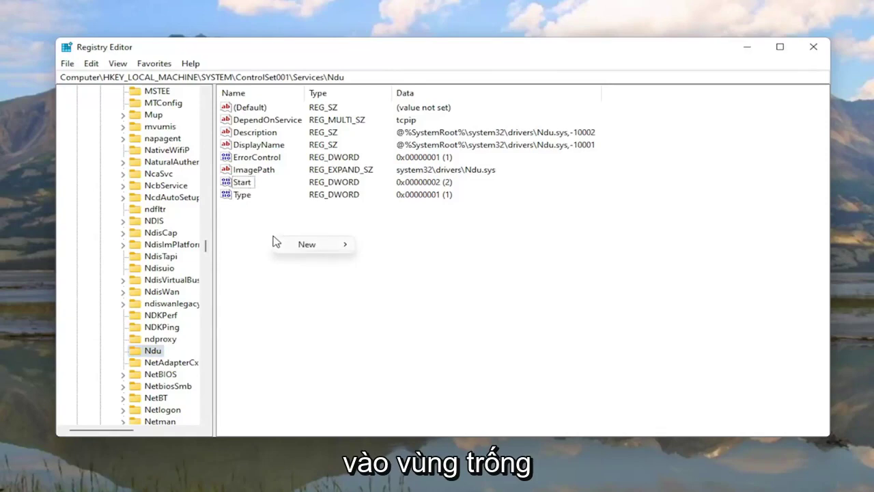
pyautogui.moveTo(313, 250)
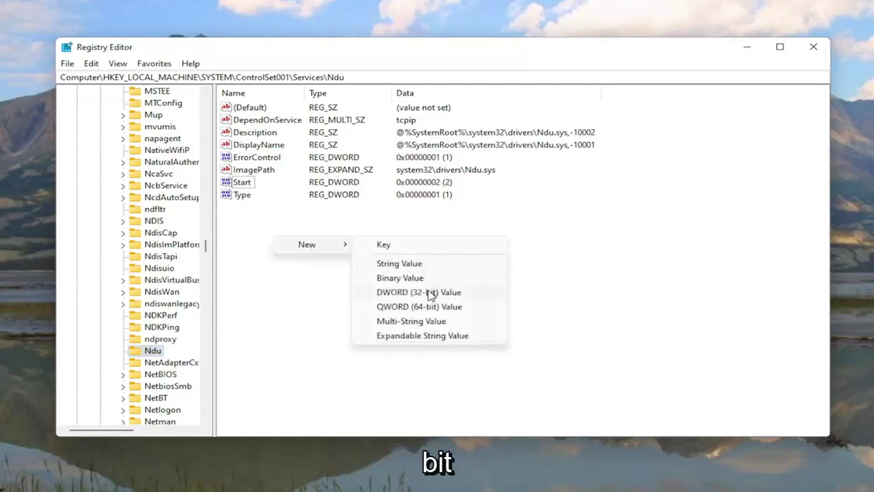
pyautogui.click(233, 265)
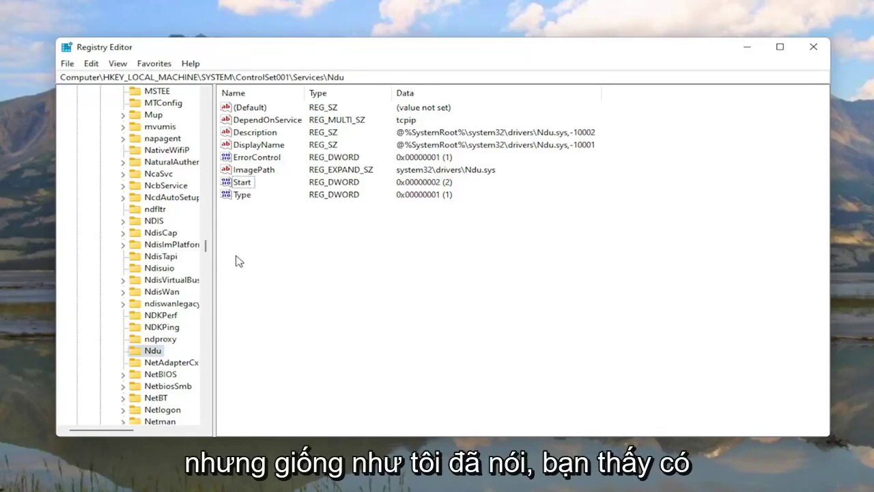
pyautogui.doubleClick(242, 184)
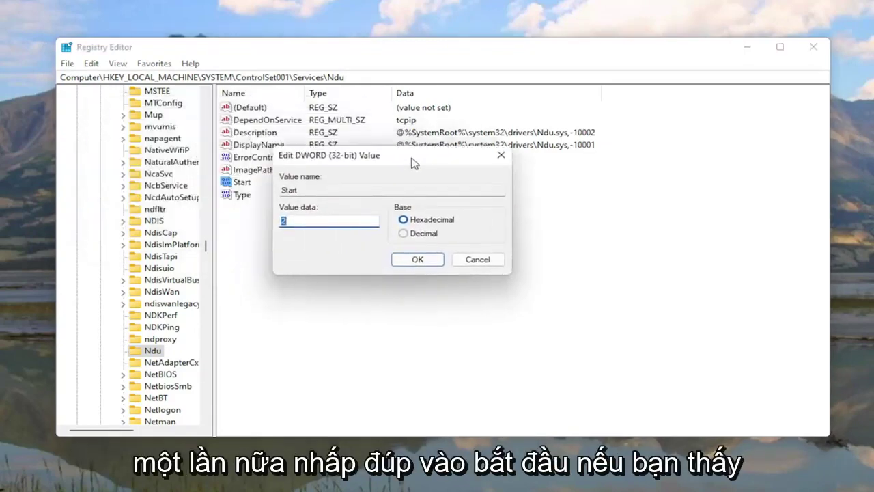
pyautogui.moveTo(437, 168); pyautogui.dragTo(443, 169)
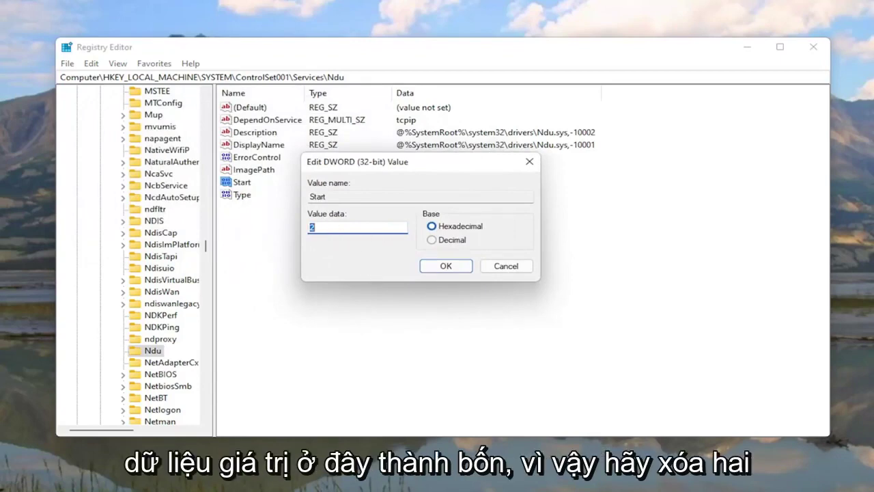
pyautogui.write('4')
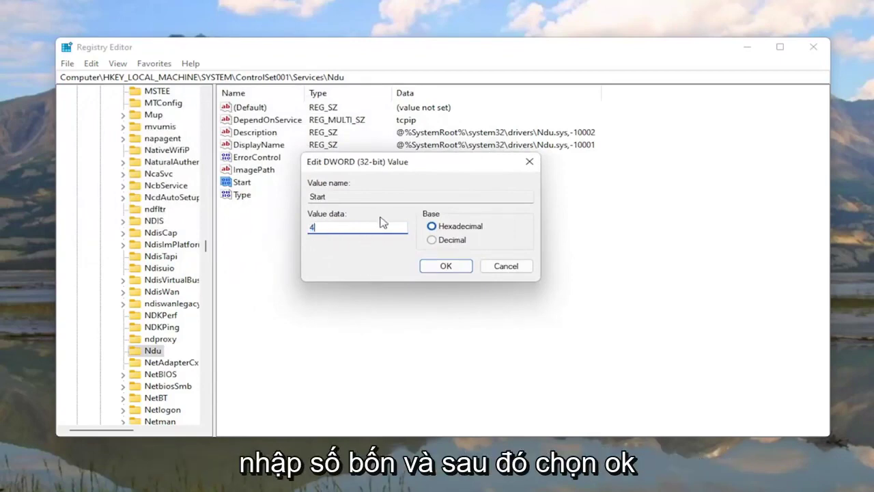
pyautogui.click(446, 266)
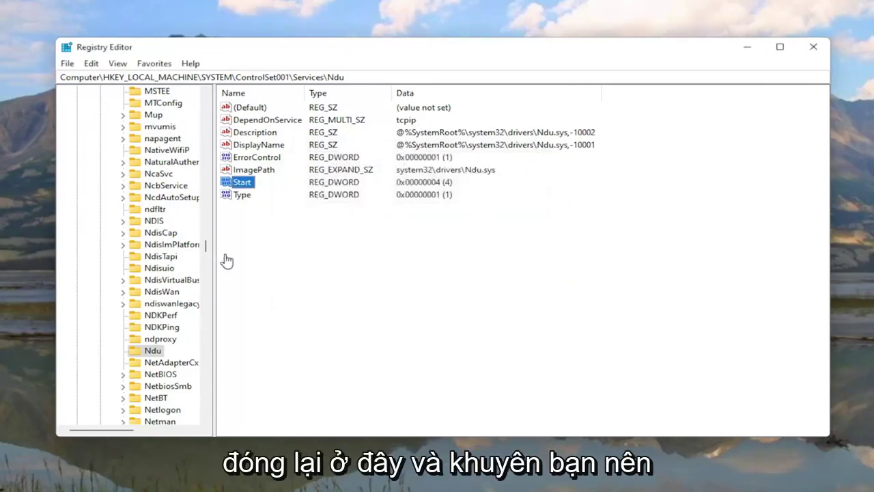
pyautogui.scroll(20, 208, 248)
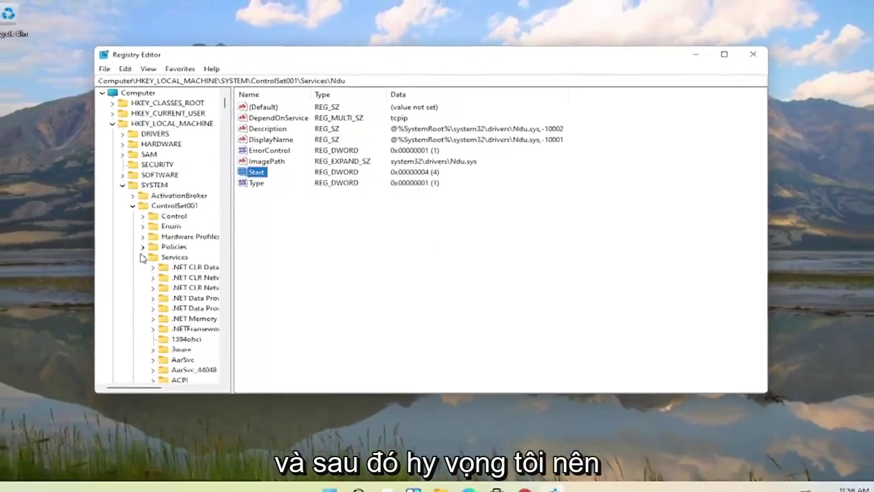
# Collapse the registry tree up to HKEY_LOCAL_MACHINE and close Registry Editor
pyautogui.click(143, 257)
pyautogui.click(132, 206)
pyautogui.click(122, 185)
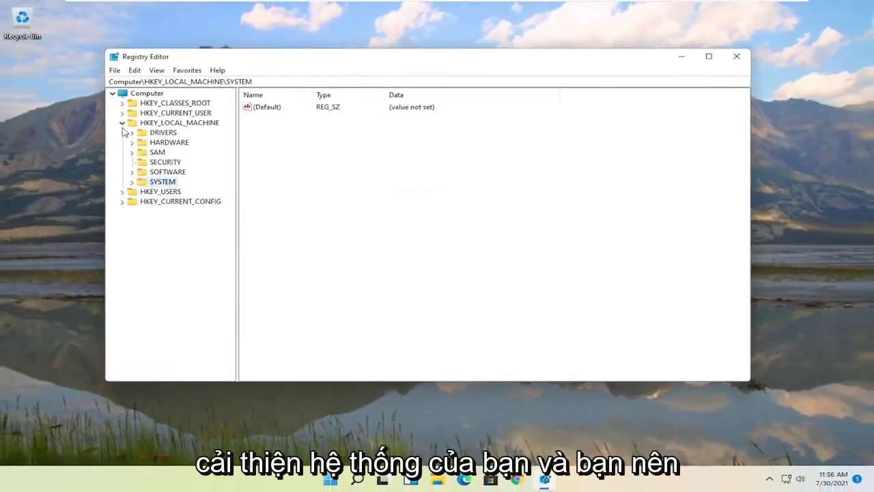
pyautogui.click(112, 123)
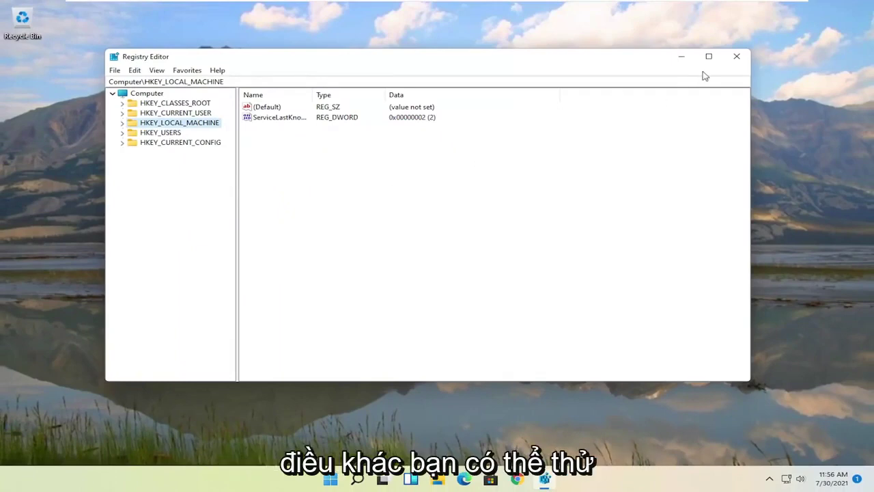
pyautogui.click(737, 57)
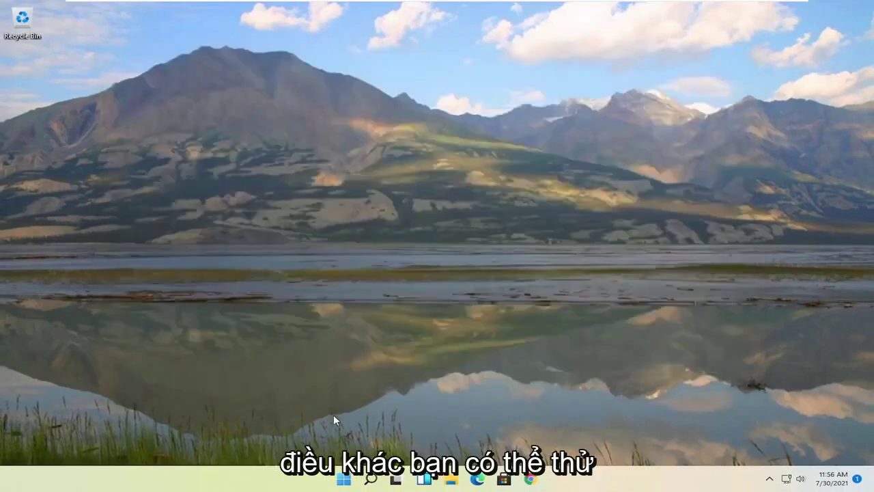
# Search for 'services' and launch the Services console
pyautogui.click(367, 481)
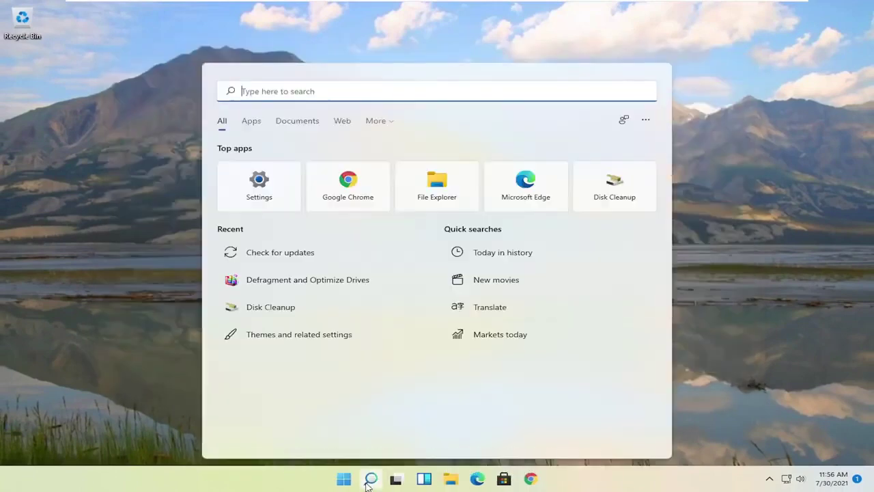
pyautogui.write('services')
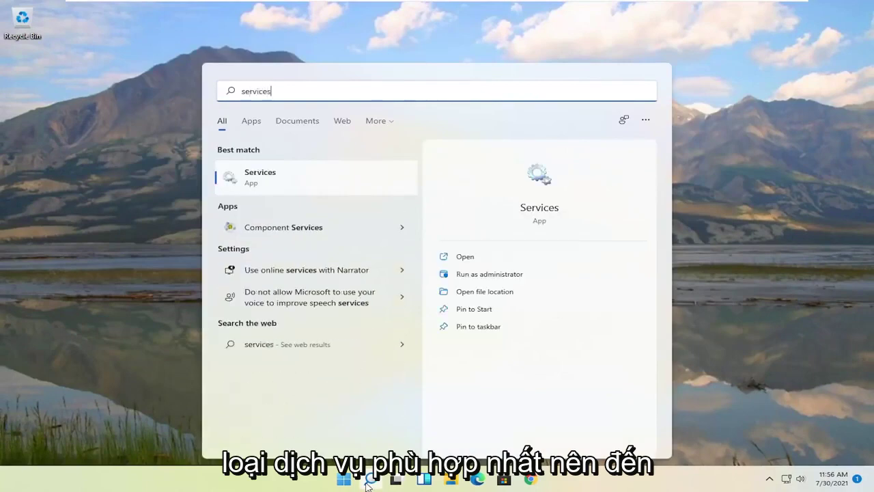
pyautogui.click(253, 184)
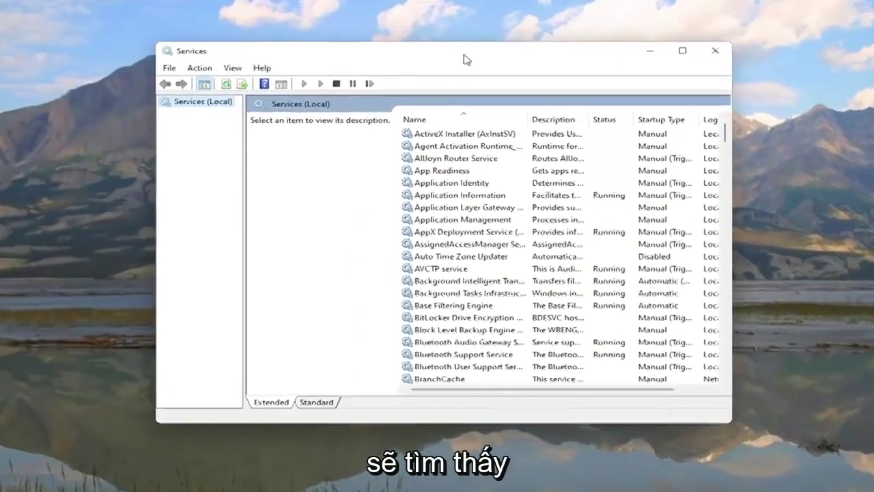
# Scroll down the services list and select SysMain
pyautogui.scroll(-20, 514, 258)
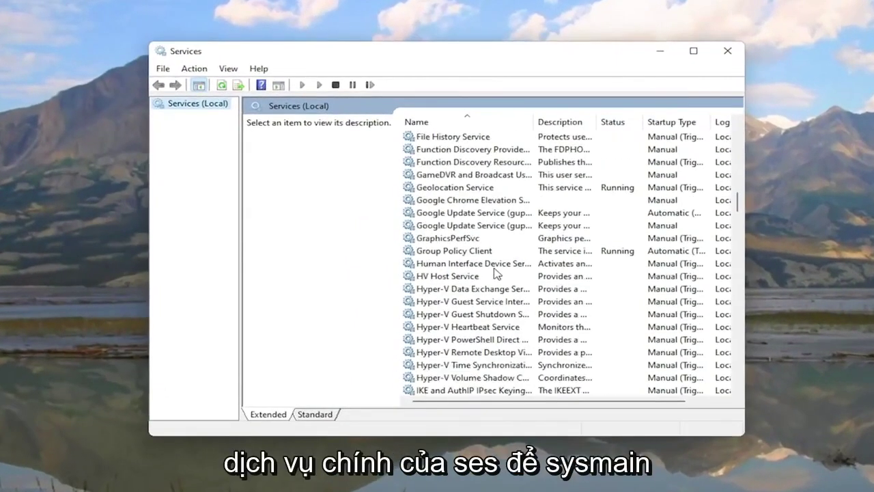
pyautogui.scroll(-20, 495, 271)
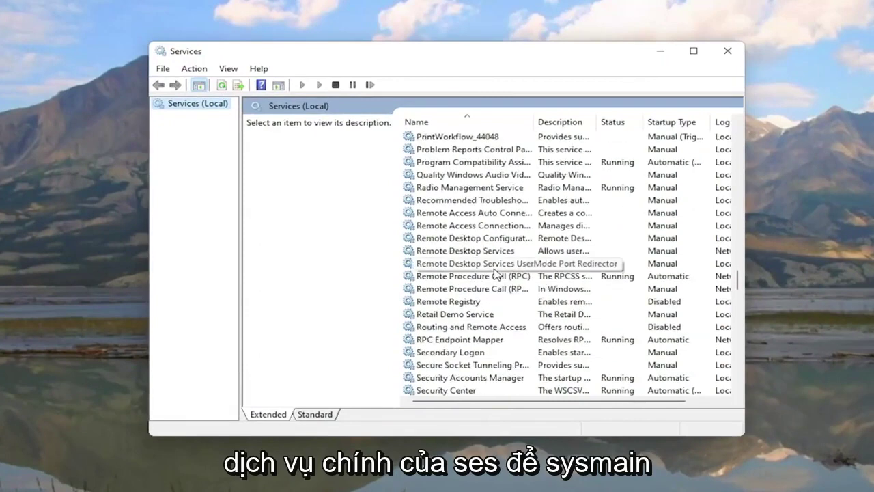
pyautogui.scroll(-3, 495, 273)
pyautogui.click(424, 265)
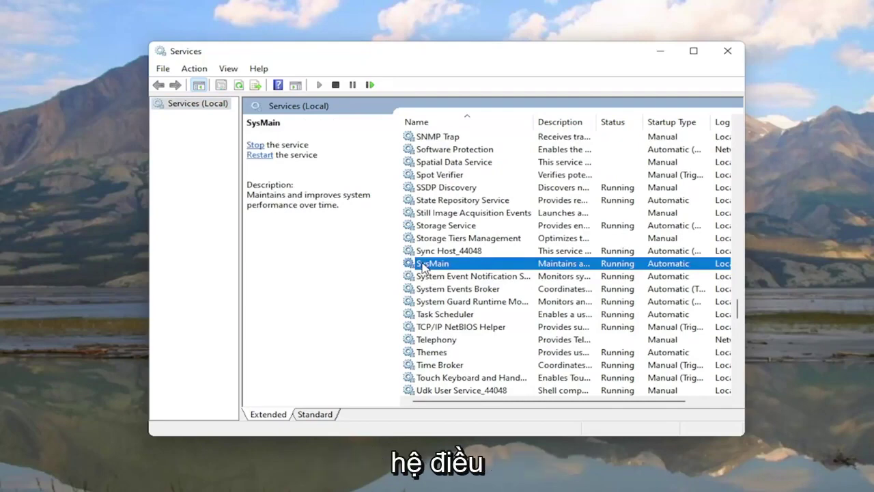
# Set SysMain's startup type to Disabled, stop it, apply, and close Services
pyautogui.doubleClick(421, 265)
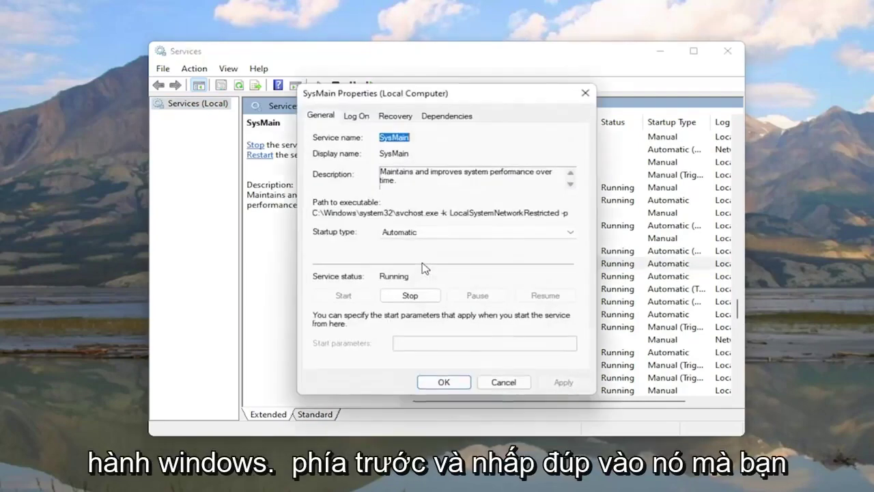
pyautogui.click(388, 234)
pyautogui.click(397, 271)
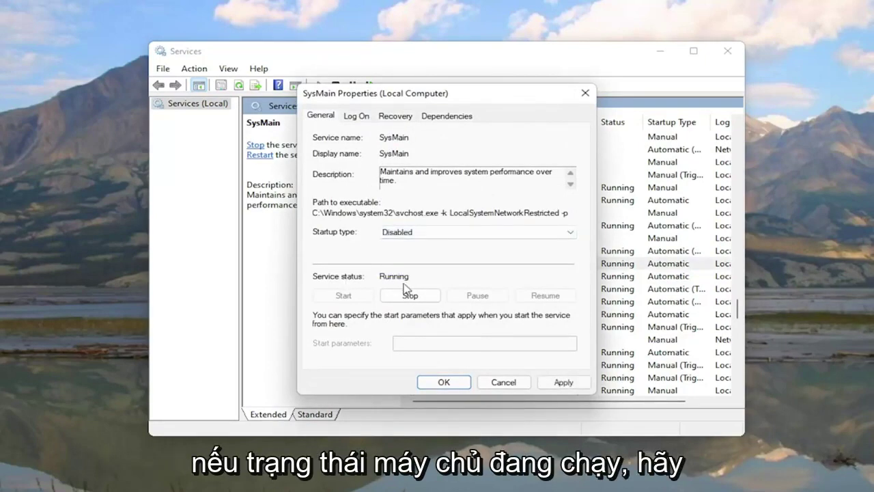
pyautogui.click(410, 296)
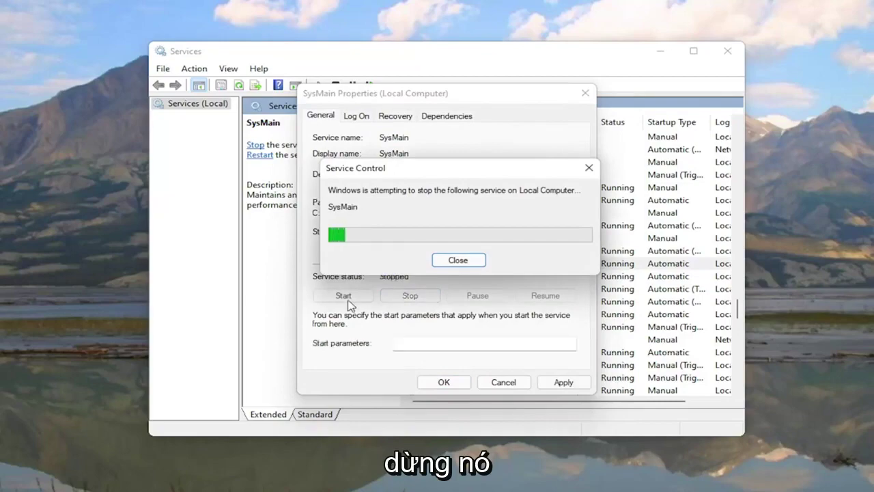
pyautogui.click(564, 382)
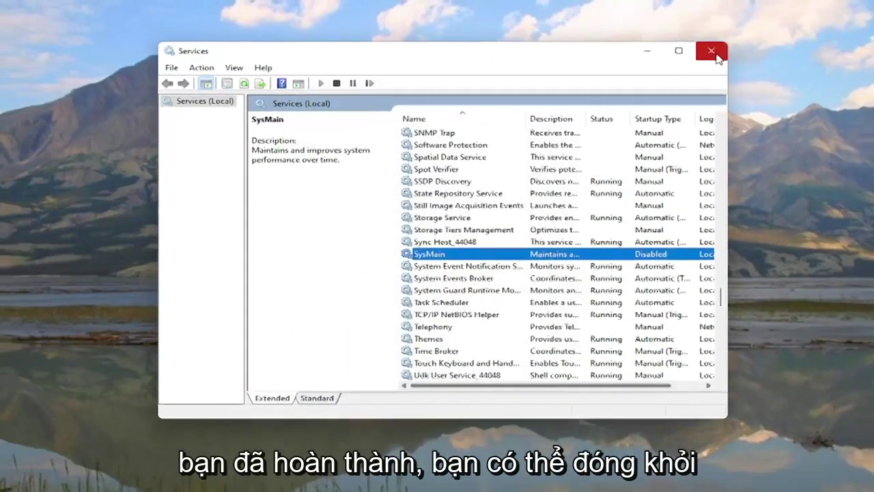
pyautogui.click(716, 58)
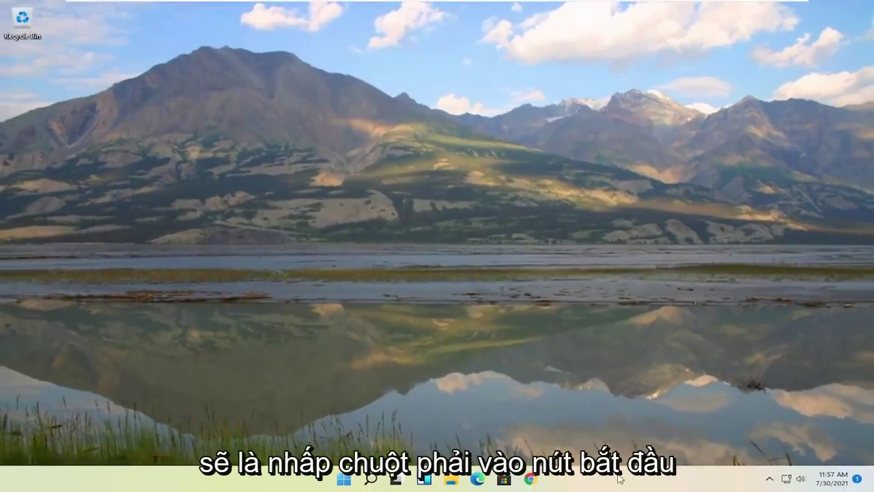
# Launch Task Manager from the Start button's context menu and show its Startup apps list
pyautogui.rightClick(345, 480)
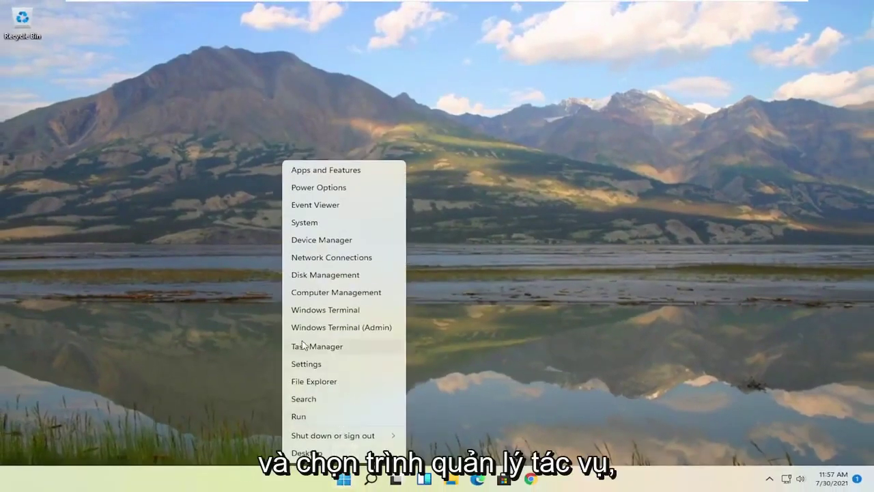
pyautogui.click(304, 346)
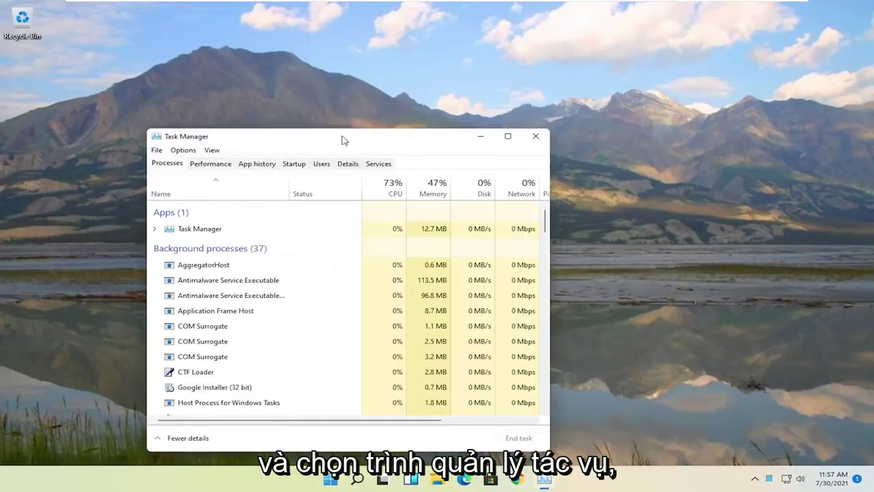
pyautogui.moveTo(344, 140); pyautogui.dragTo(444, 37)
pyautogui.click(394, 66)
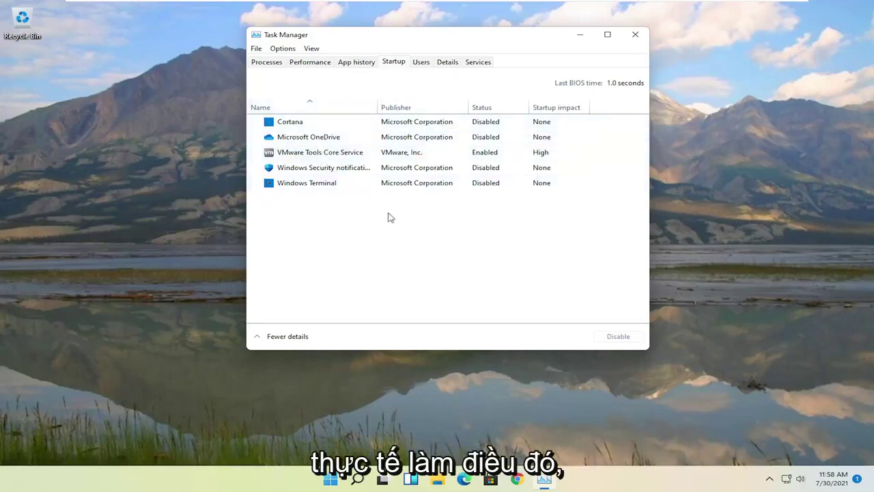
# Close Task Manager and open the Apps & features settings page via search
pyautogui.click(635, 34)
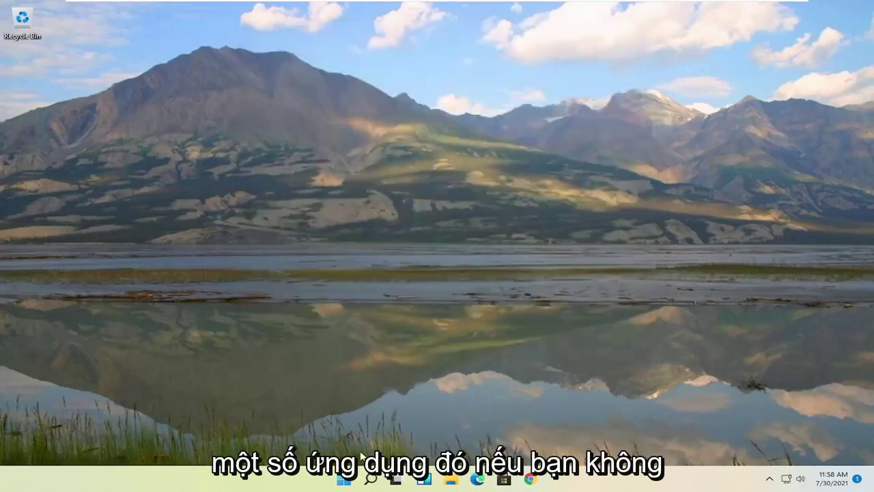
pyautogui.click(370, 480)
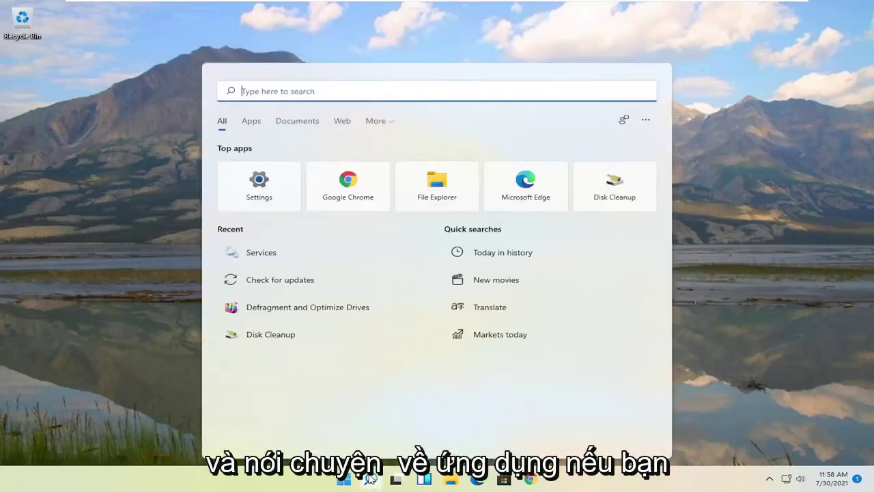
pyautogui.write('apps')
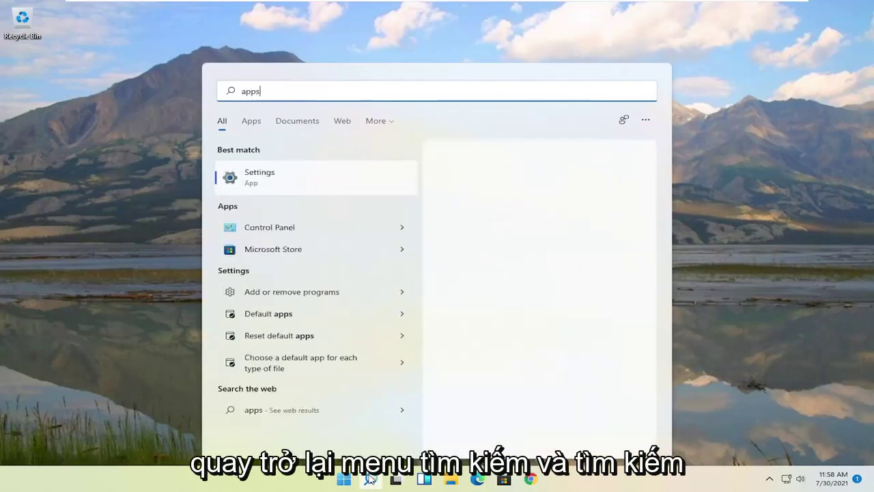
pyautogui.write(' and f')
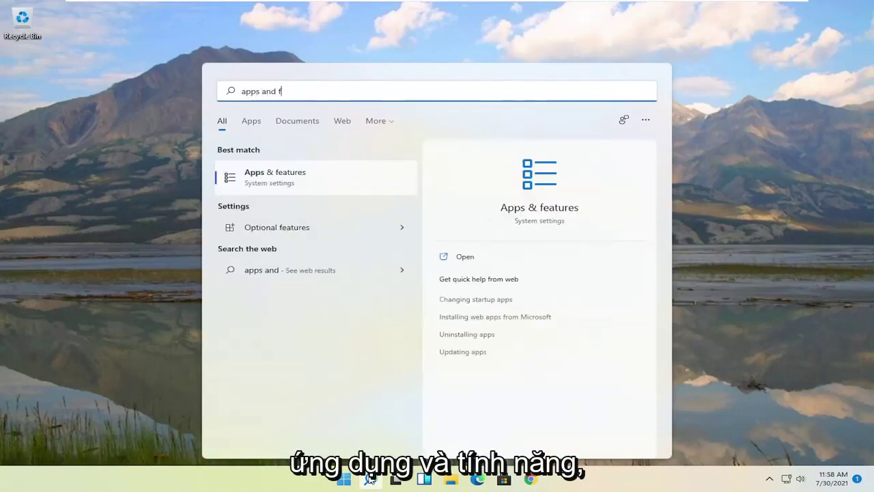
pyautogui.write('eatures')
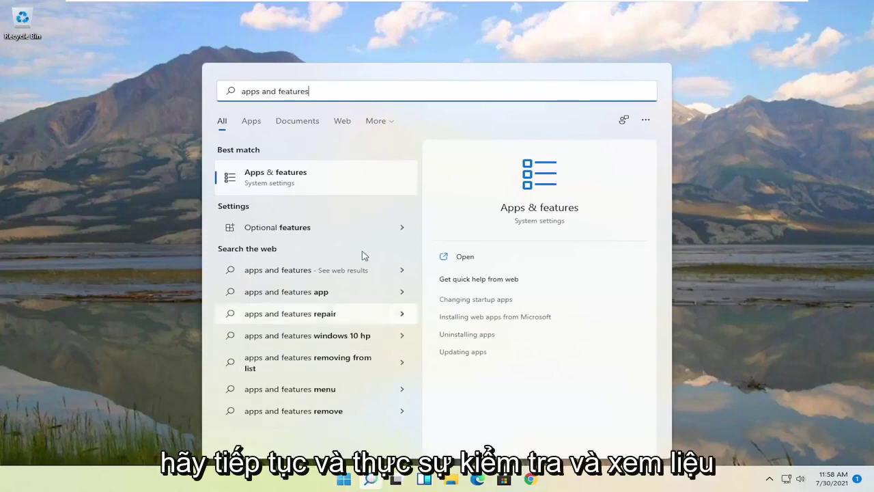
pyautogui.click(313, 171)
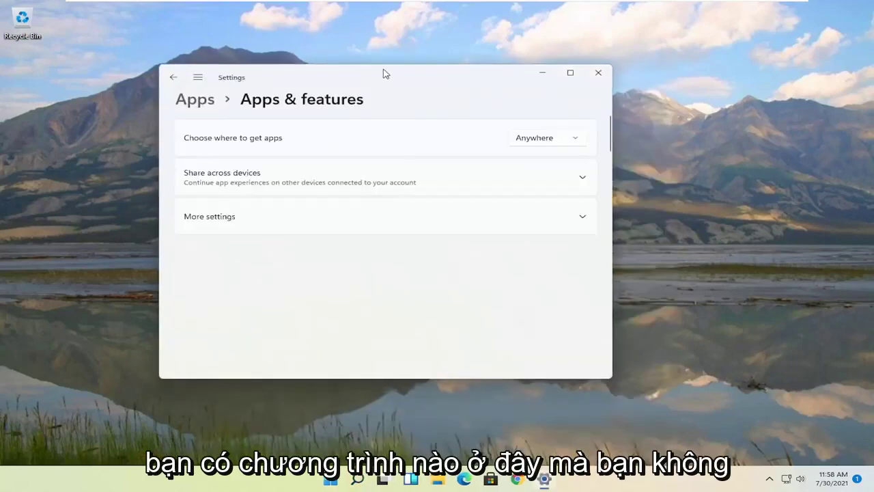
pyautogui.moveTo(384, 73); pyautogui.dragTo(507, 39)
# Browse the app list, dismissing the Alarms & Clock and CCleaner menus unchanged, then close Settings
pyautogui.scroll(-4, 493, 237)
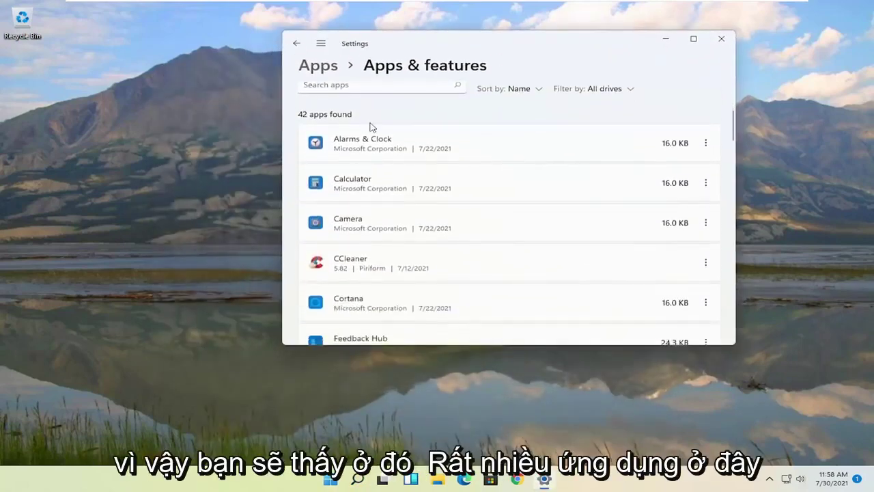
pyautogui.click(706, 143)
pyautogui.click(459, 182)
pyautogui.scroll(-1, 407, 261)
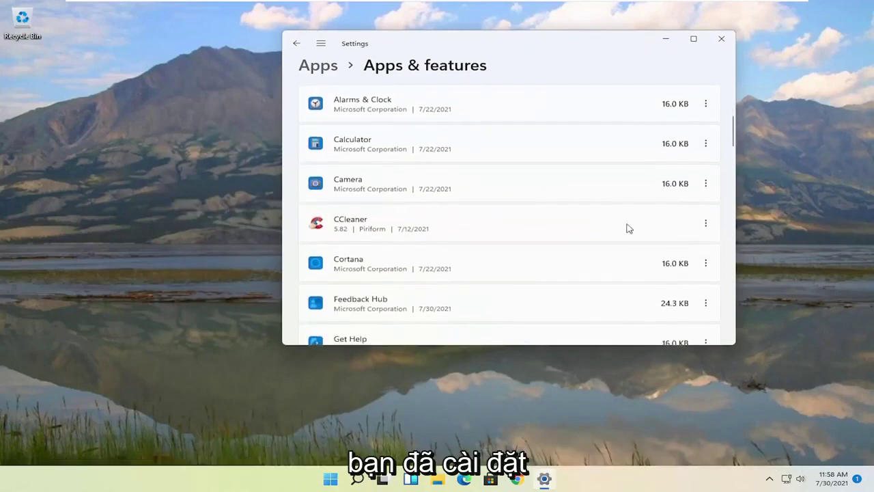
pyautogui.click(705, 223)
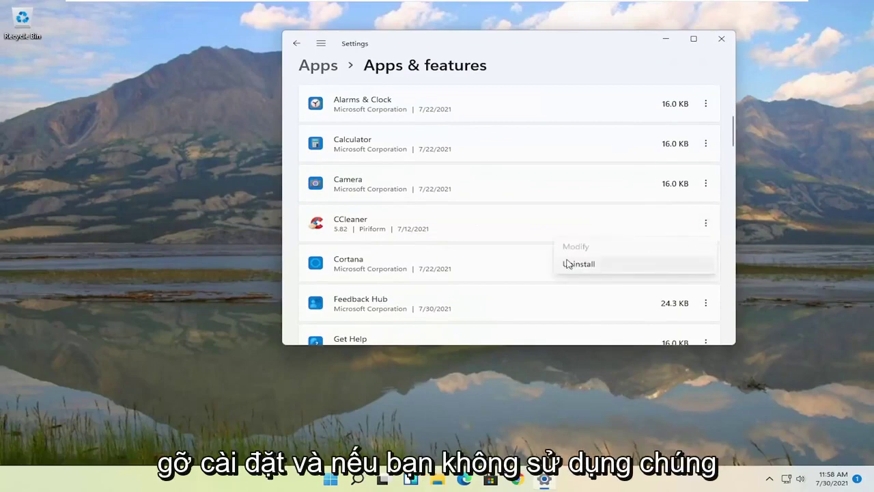
pyautogui.click(577, 45)
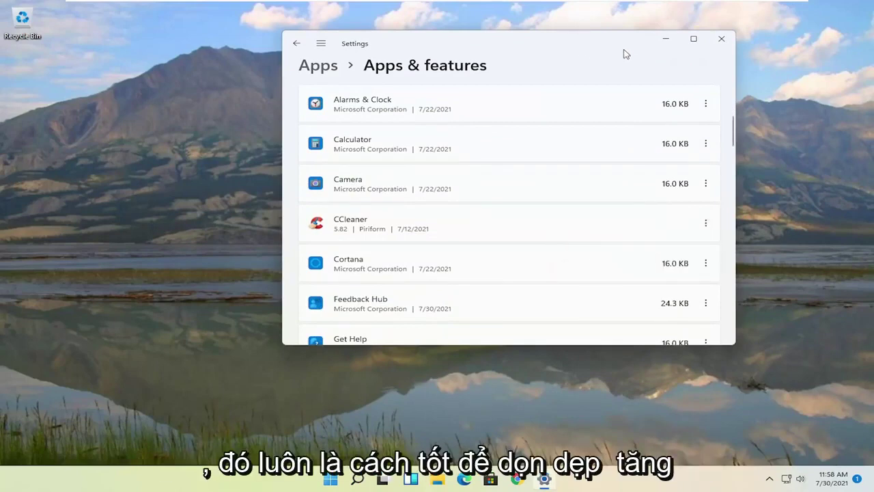
pyautogui.click(721, 38)
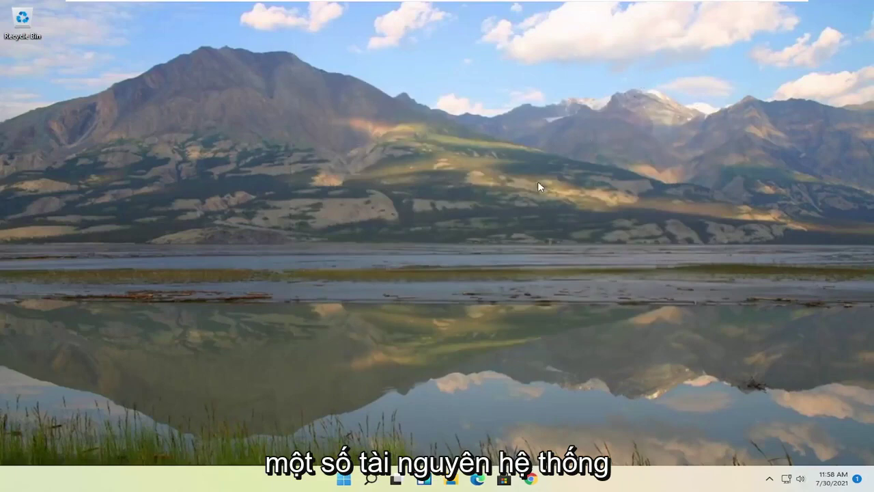
# Search for 'disk clean' and launch Disk Cleanup
pyautogui.click(346, 480)
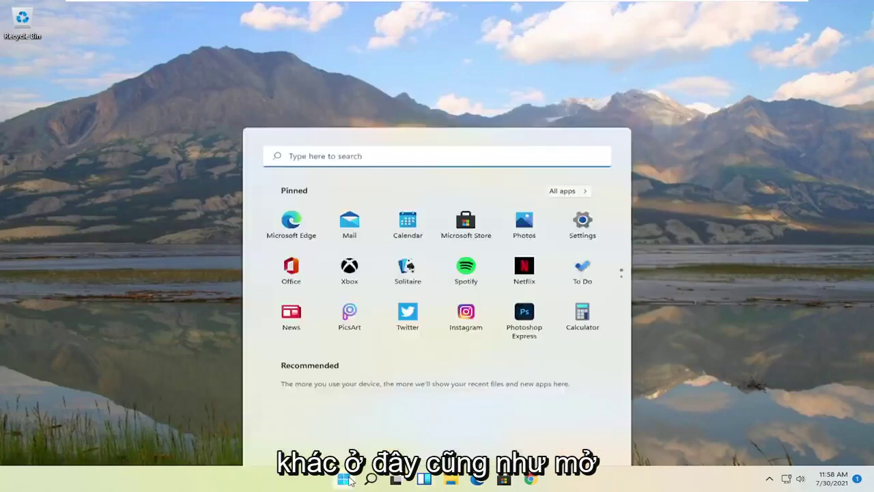
pyautogui.write('disk clean')
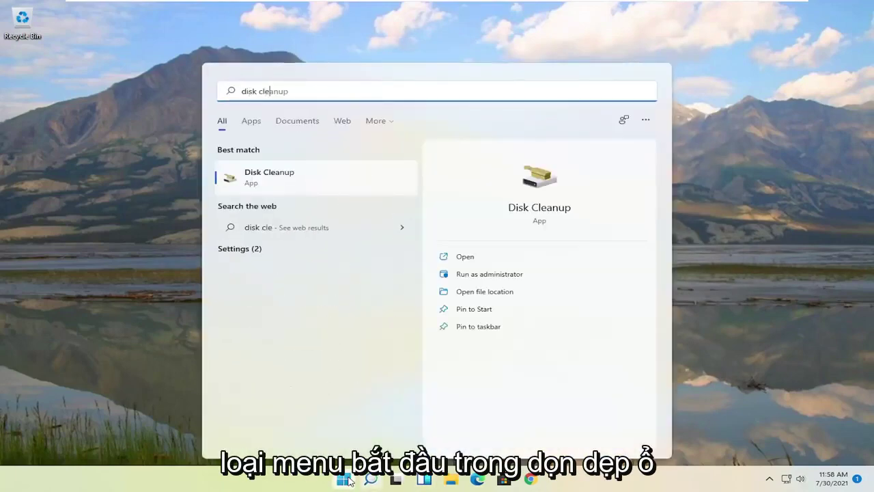
pyautogui.click(271, 179)
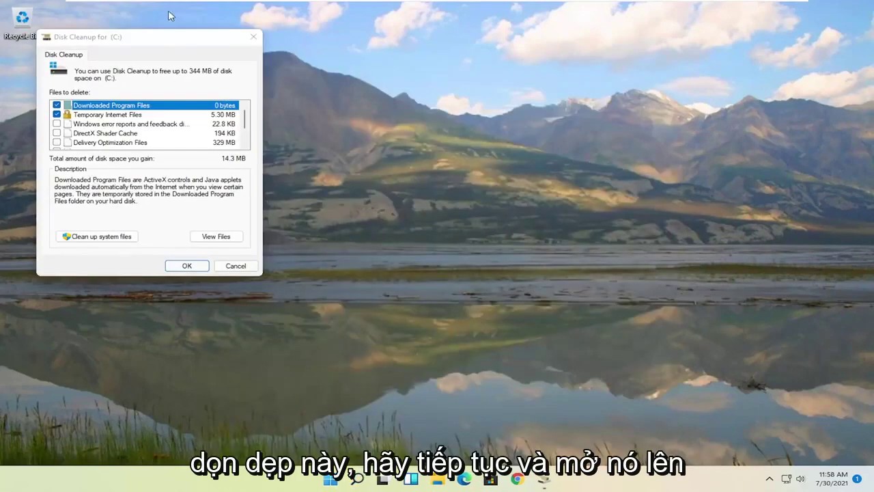
pyautogui.moveTo(170, 22); pyautogui.dragTo(444, 108)
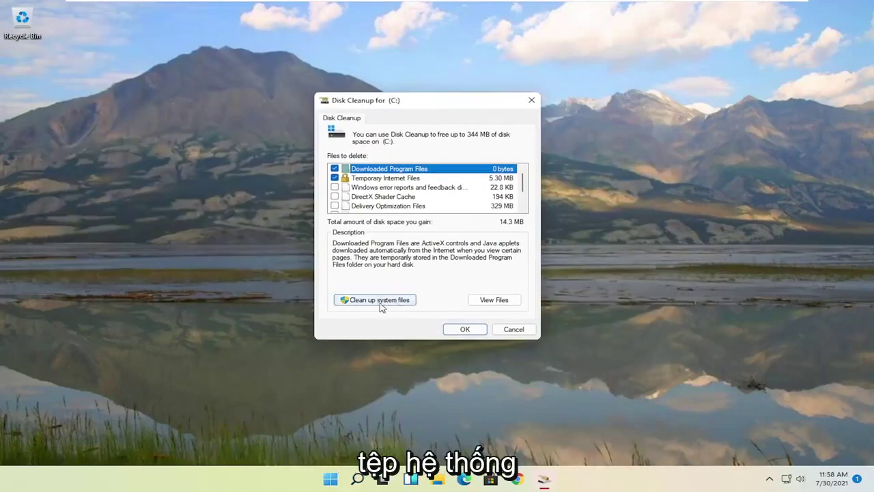
# Include system files and permanently delete the checked files from drive C:
pyautogui.click(379, 299)
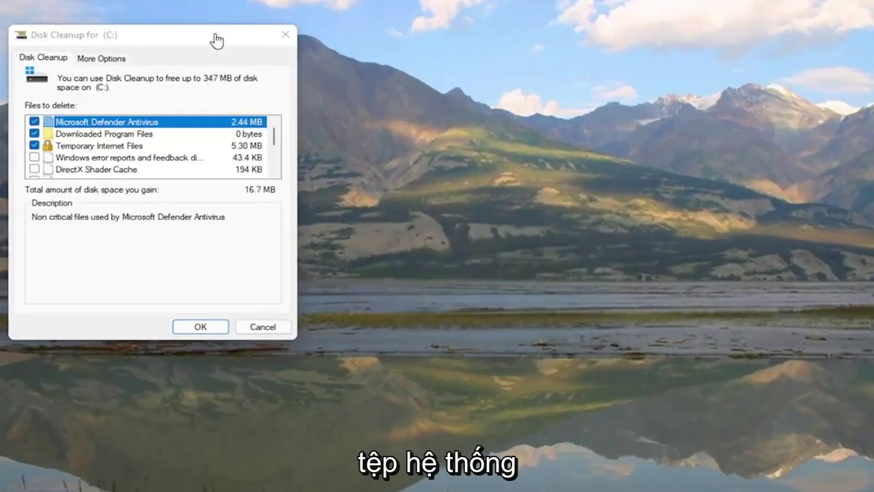
pyautogui.moveTo(195, 34); pyautogui.dragTo(464, 68)
pyautogui.click(478, 360)
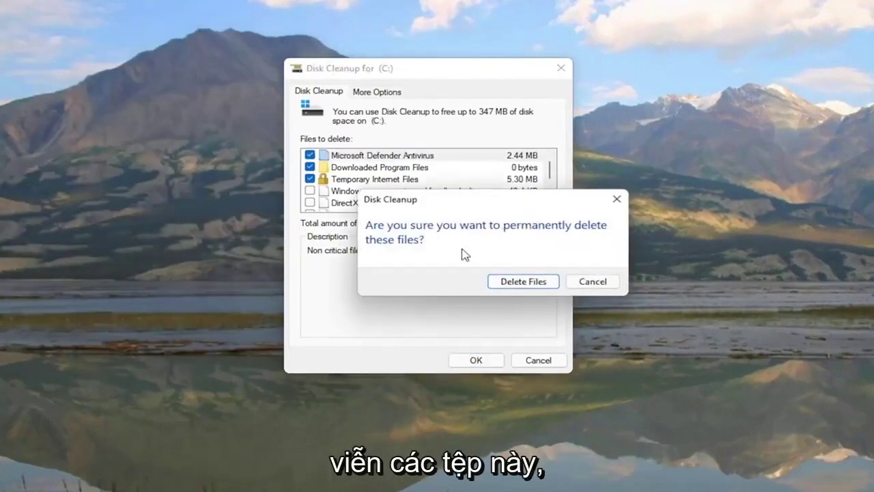
pyautogui.click(516, 282)
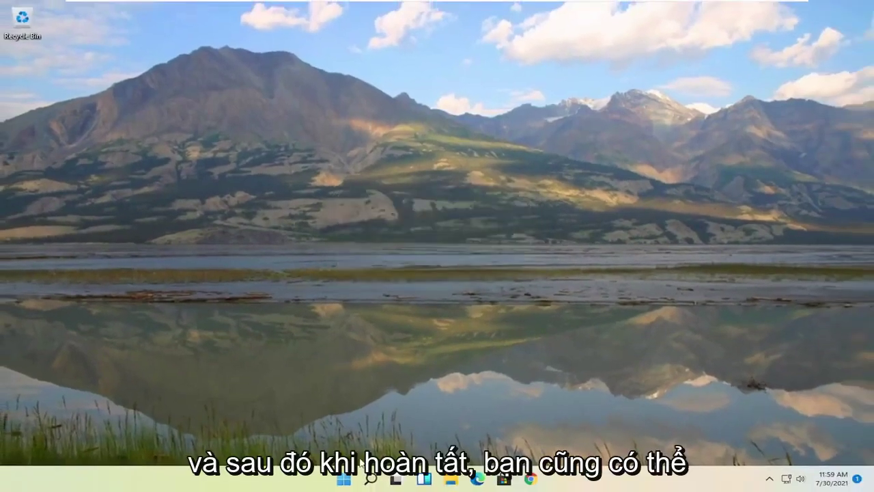
# Search 'disk defra' and open Defragment and Optimize Drives to check drive C:
pyautogui.click(370, 478)
pyautogui.write('disk')
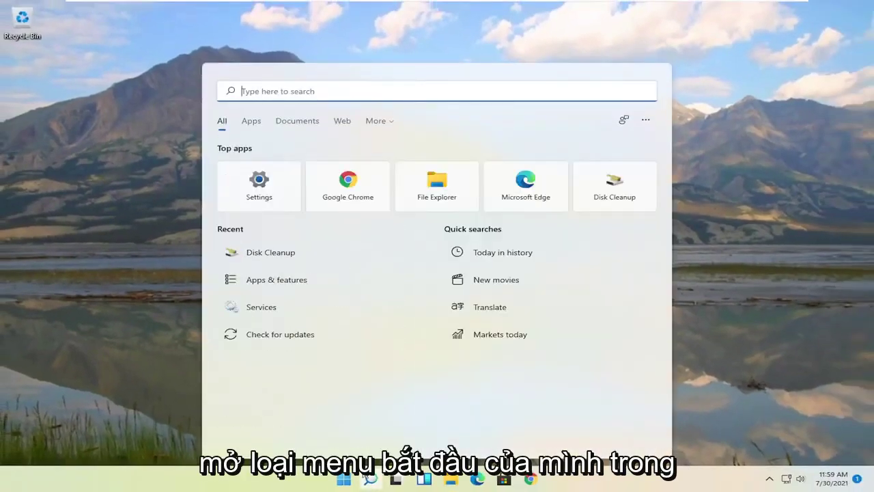
pyautogui.write('disk defra')
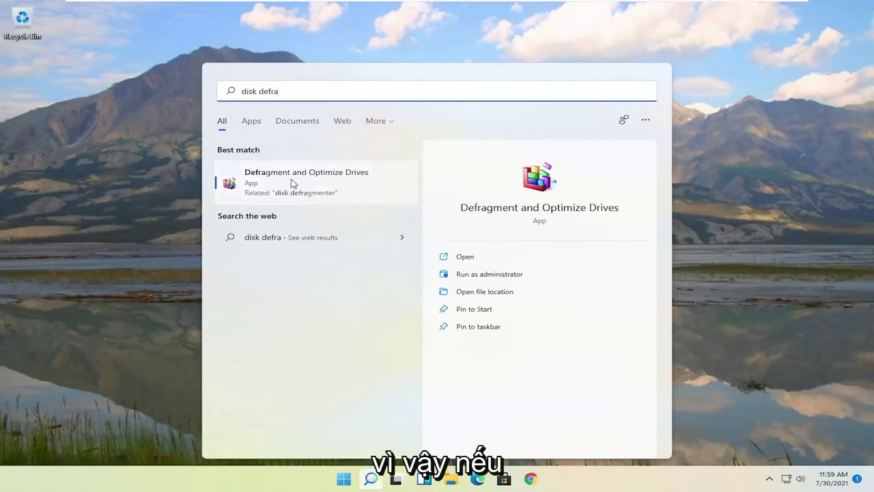
pyautogui.click(293, 183)
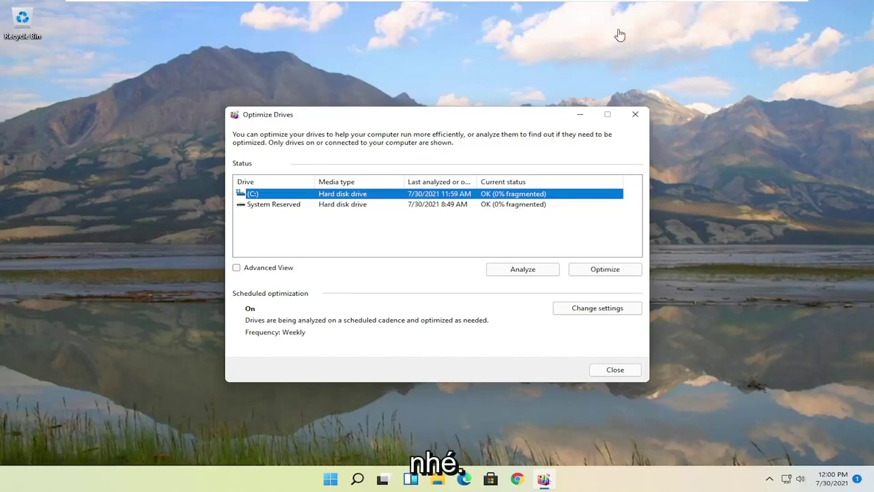
# Close Optimize Drives, launch Command Prompt as administrator, and enter sfc /scannow at the prompt
pyautogui.click(635, 115)
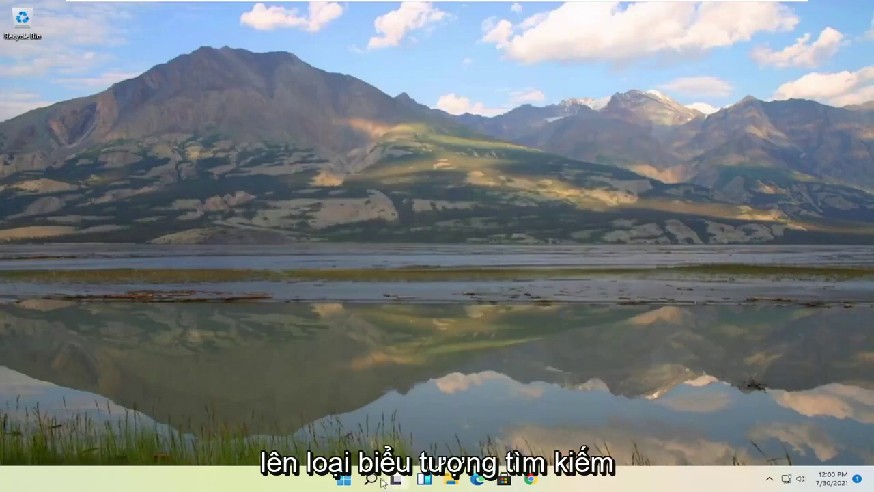
pyautogui.click(370, 480)
pyautogui.write('cmd')
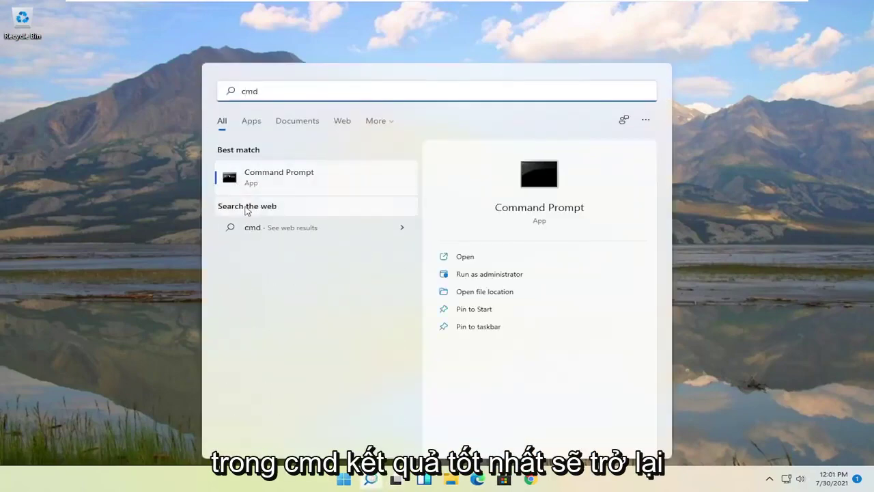
pyautogui.rightClick(272, 184)
pyautogui.click(315, 197)
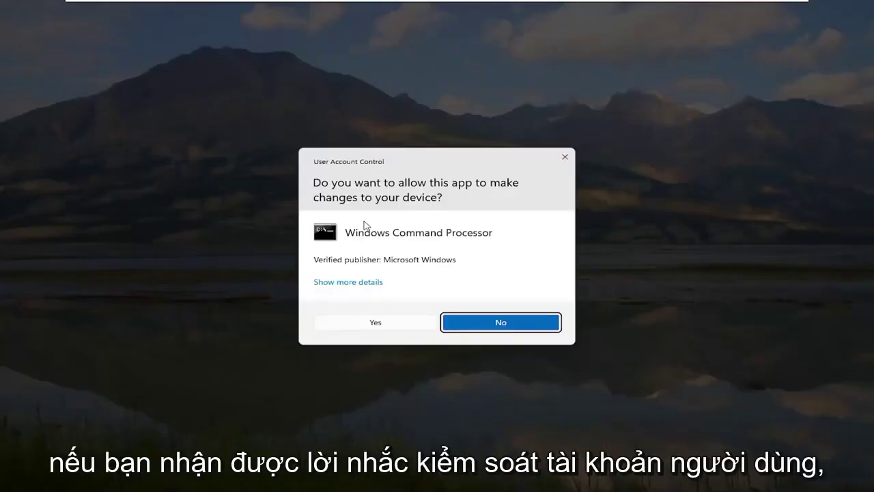
pyautogui.click(362, 324)
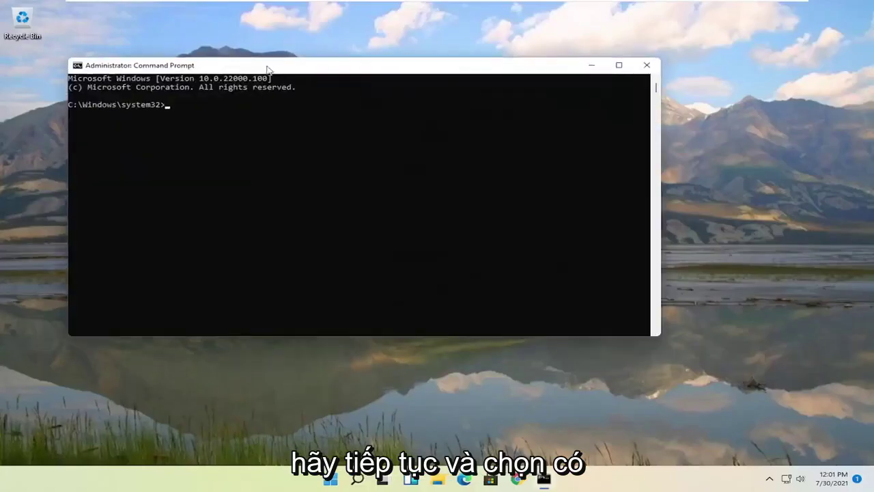
pyautogui.moveTo(269, 69); pyautogui.dragTo(326, 78)
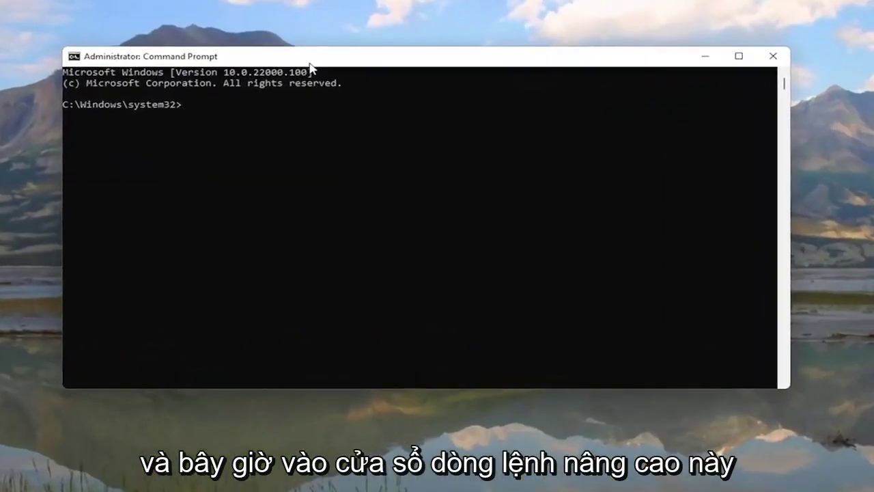
pyautogui.write('sfc /scannow')
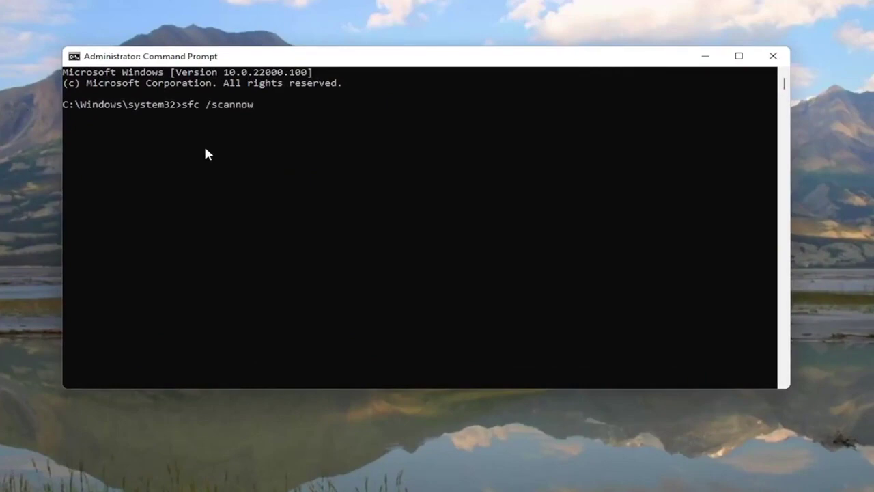
# Run the sfc /scannow scan, which finishes with no integrity violations found
pyautogui.press('Return')
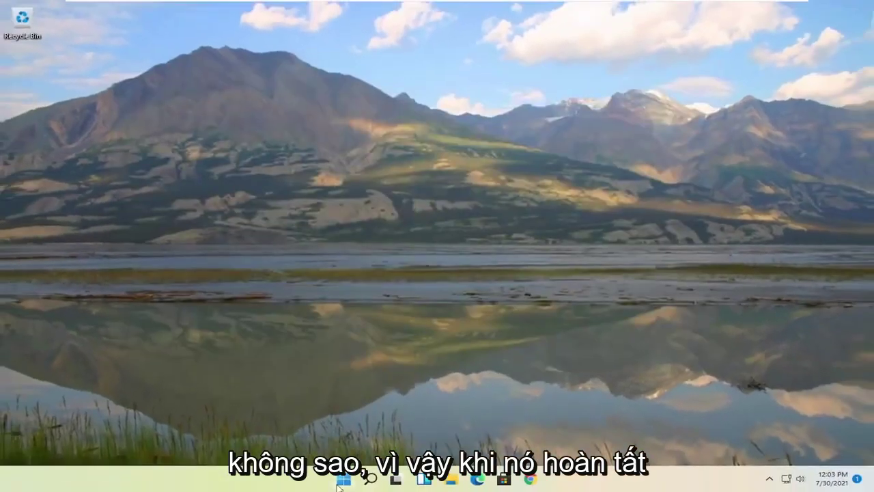
# Restart the PC from the Start button's power-user menu
pyautogui.rightClick(339, 485)
pyautogui.moveTo(328, 435)
pyautogui.click(429, 449)
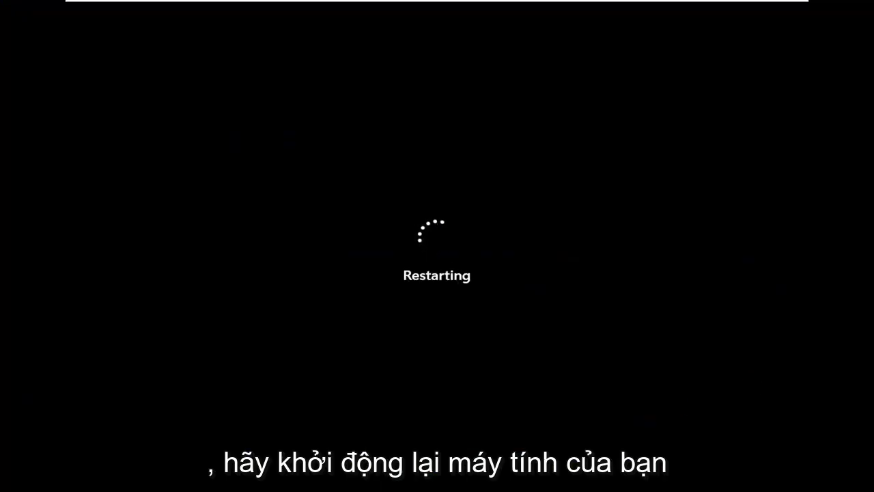